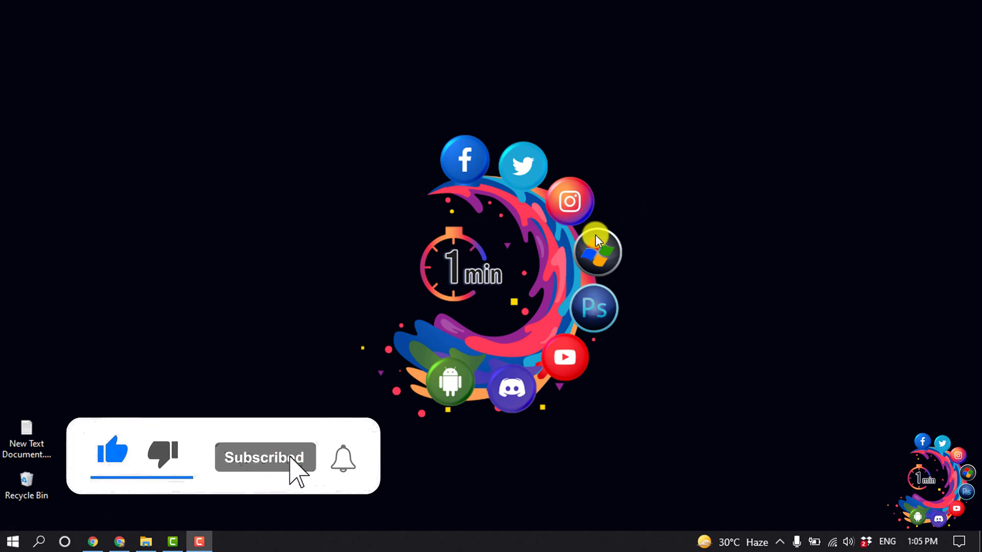
# Replace the Epic Games account email with the pasted temporary address and confirm it
pyautogui.click(116, 542)
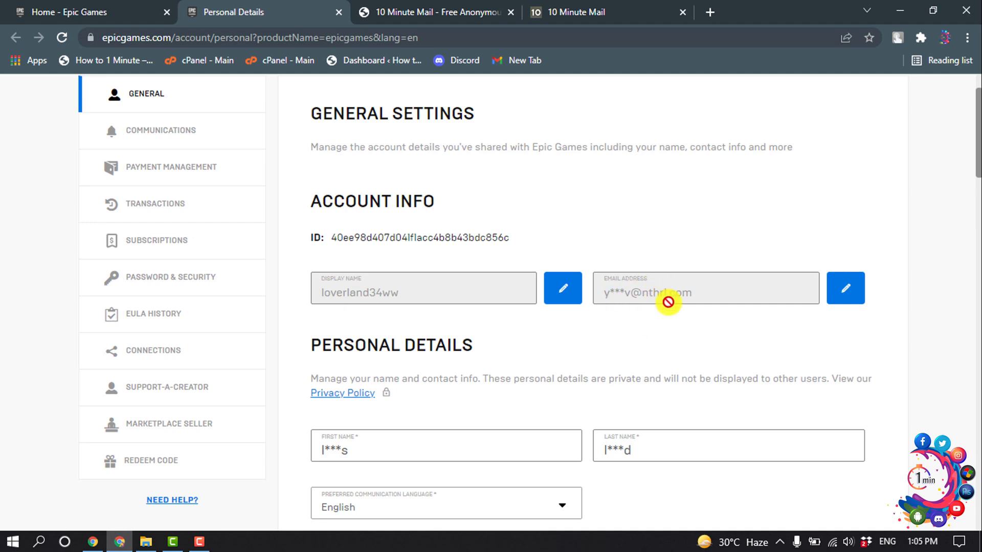
pyautogui.click(846, 289)
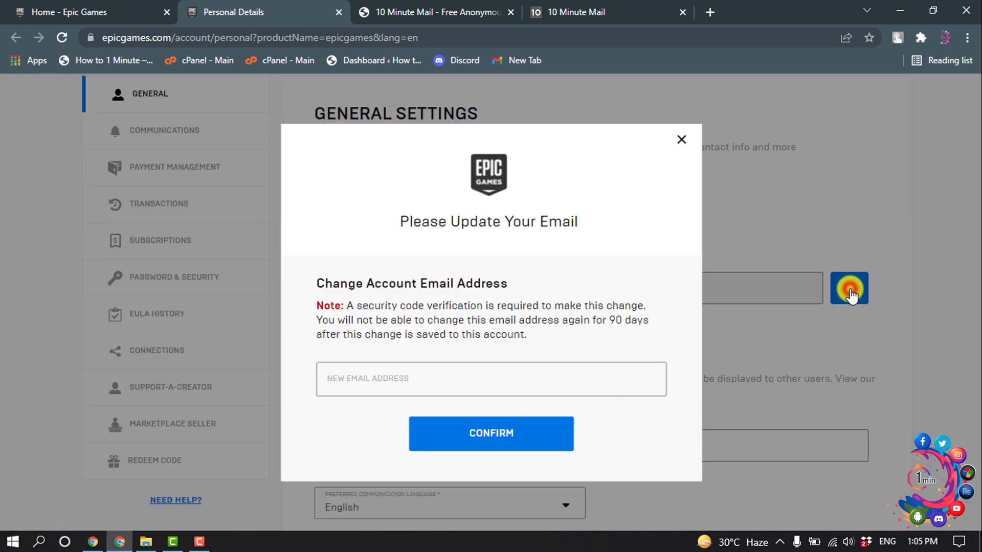
pyautogui.rightClick(375, 383)
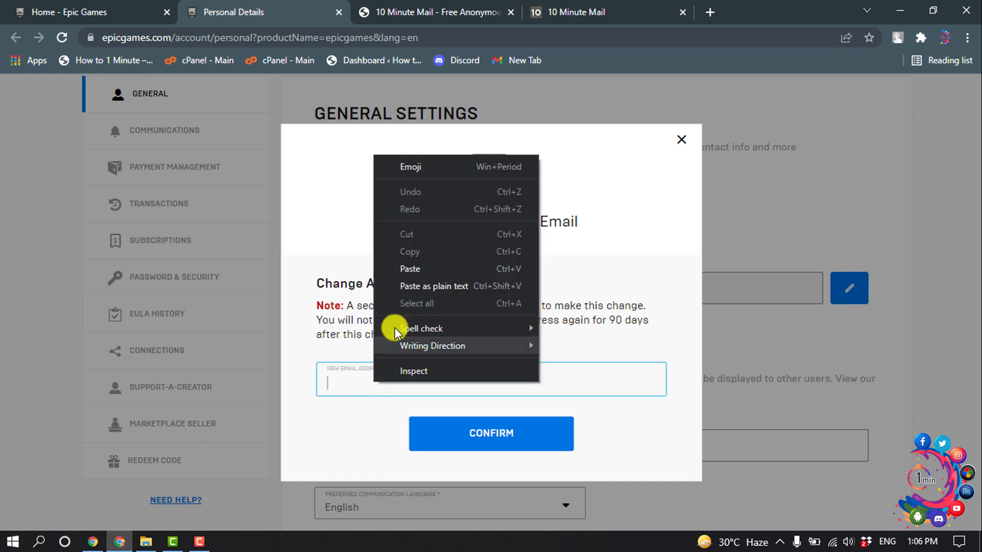
pyautogui.click(402, 268)
pyautogui.click(460, 438)
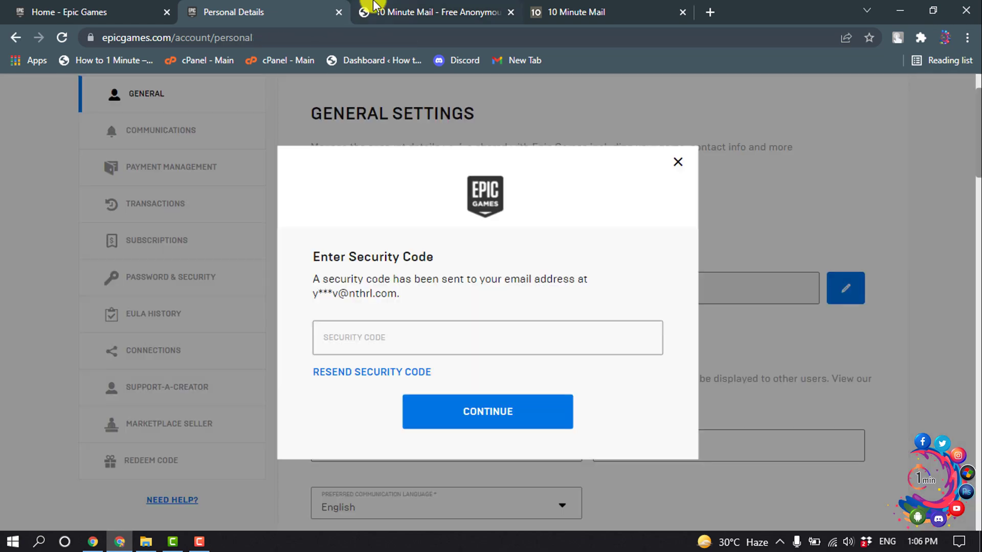
pyautogui.click(375, 4)
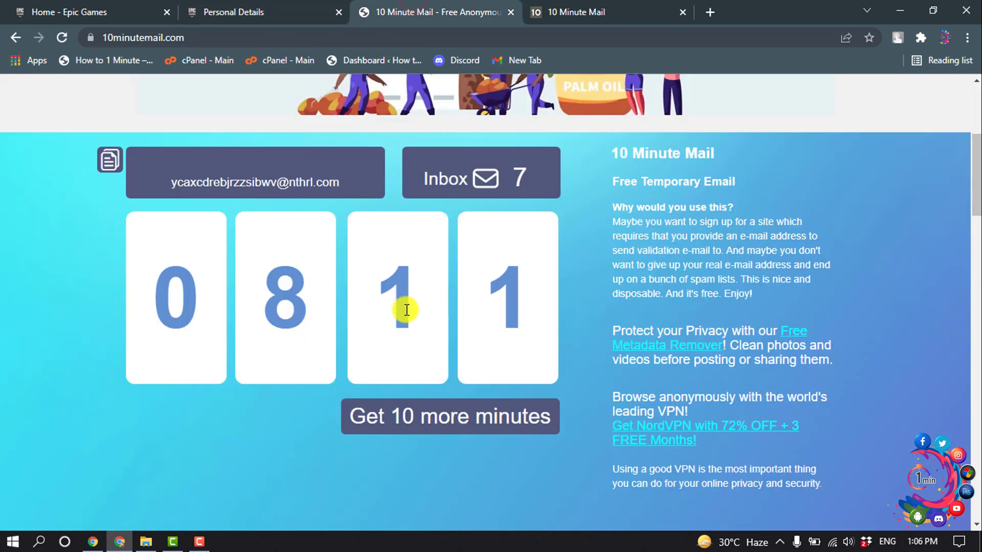
pyautogui.scroll(-3, 407, 311)
pyautogui.scroll(-5, 402, 309)
pyautogui.scroll(-3, 403, 308)
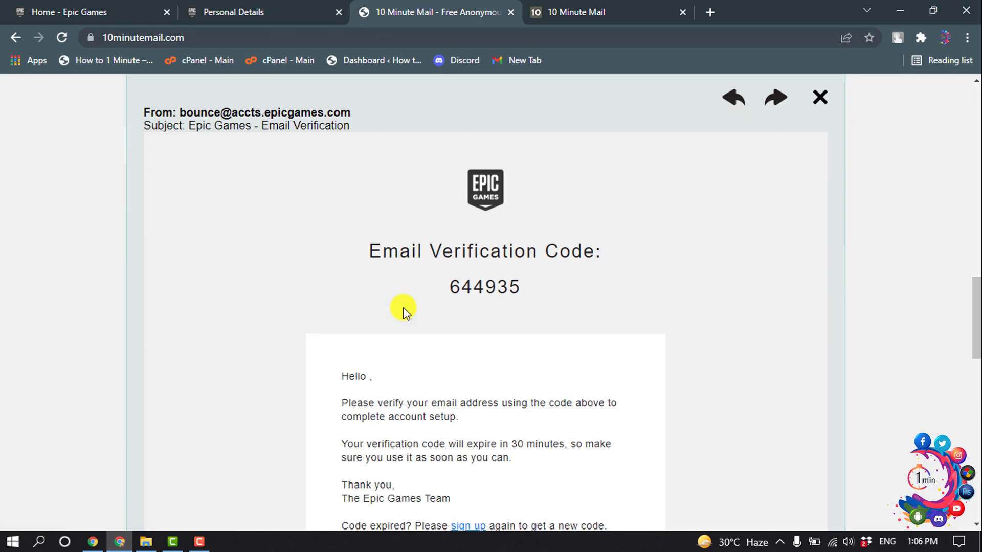
pyautogui.scroll(-5, 404, 310)
pyautogui.scroll(-3, 402, 307)
pyautogui.click(386, 254)
pyautogui.scroll(-3, 386, 253)
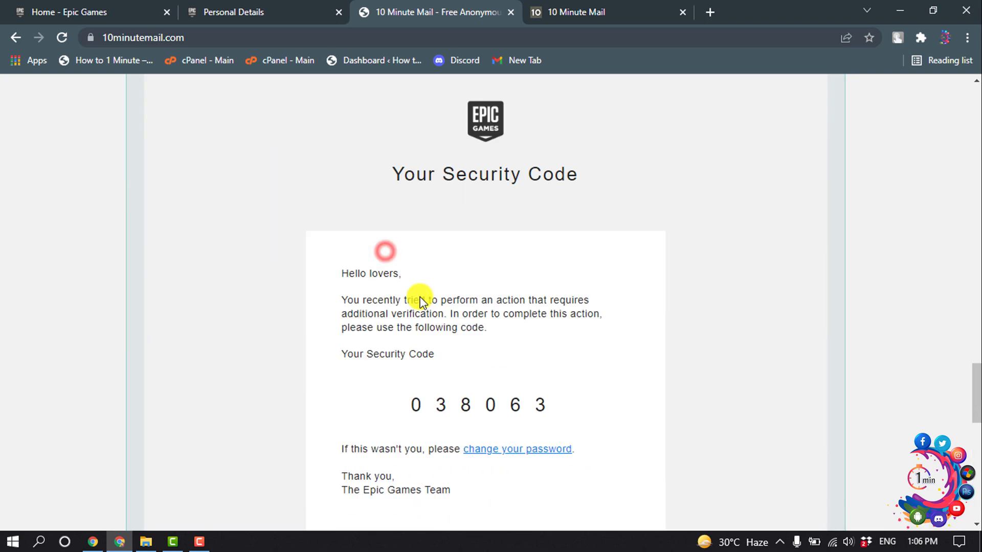
pyautogui.doubleClick(465, 392)
pyautogui.rightClick(466, 392)
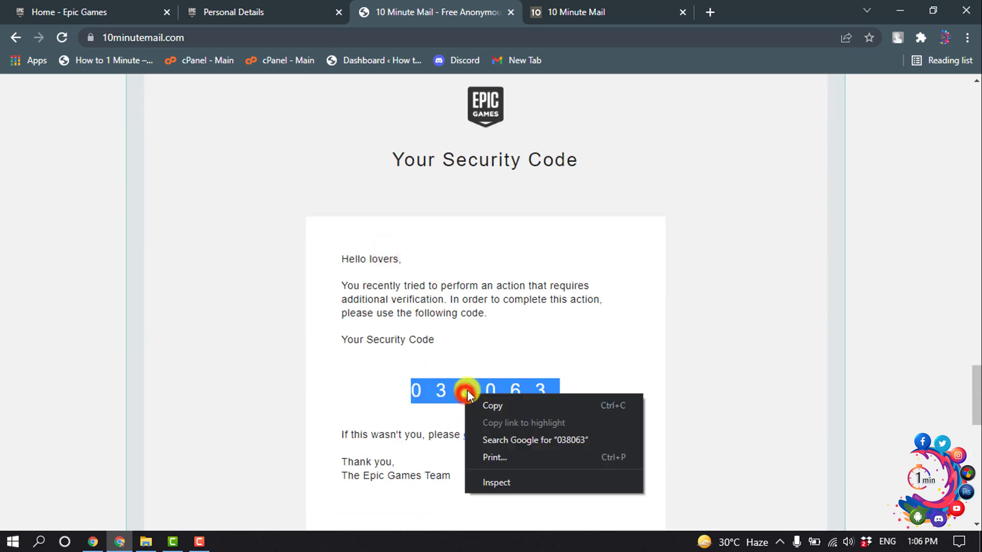
pyautogui.click(489, 407)
pyautogui.click(253, 12)
pyautogui.rightClick(414, 339)
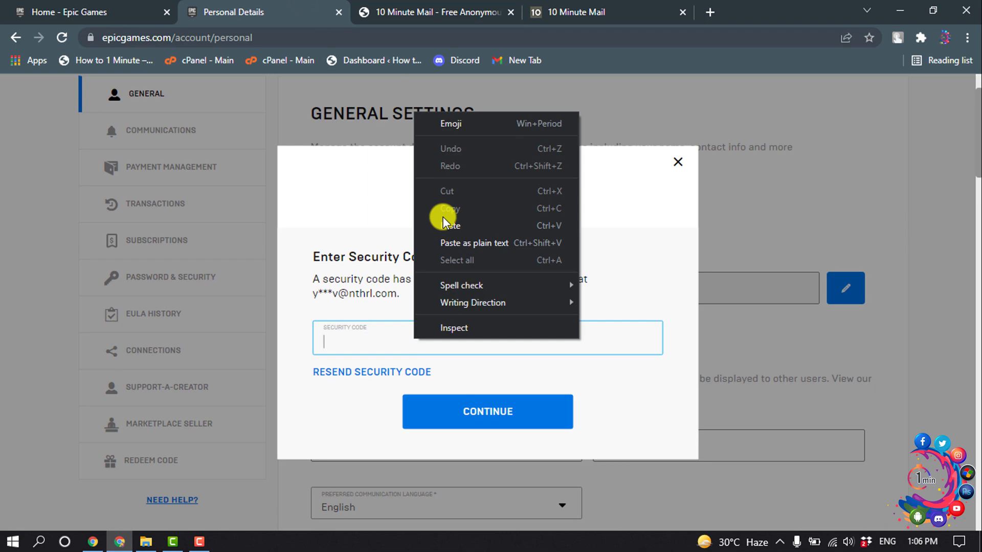
pyautogui.click(449, 225)
pyautogui.click(474, 415)
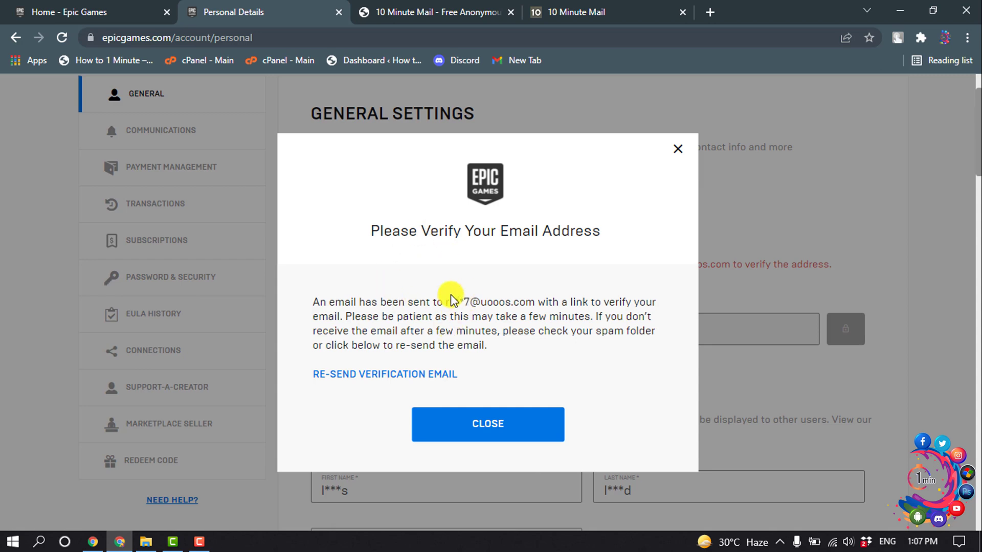
# Follow Verify Your Email in the 'Please Confirm Your Email Address' message on 10minutemail.net
pyautogui.click(577, 10)
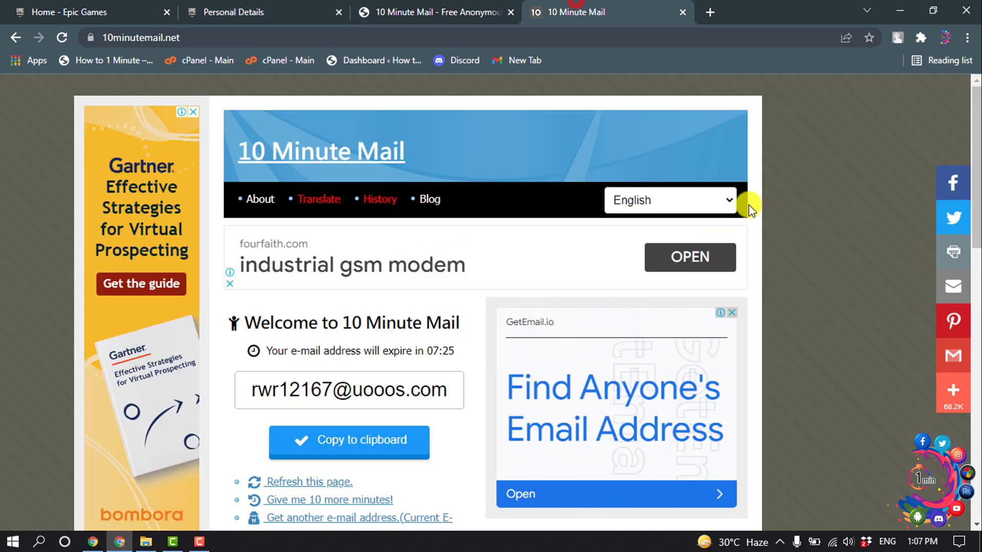
pyautogui.scroll(-4, 514, 376)
pyautogui.scroll(-3, 511, 366)
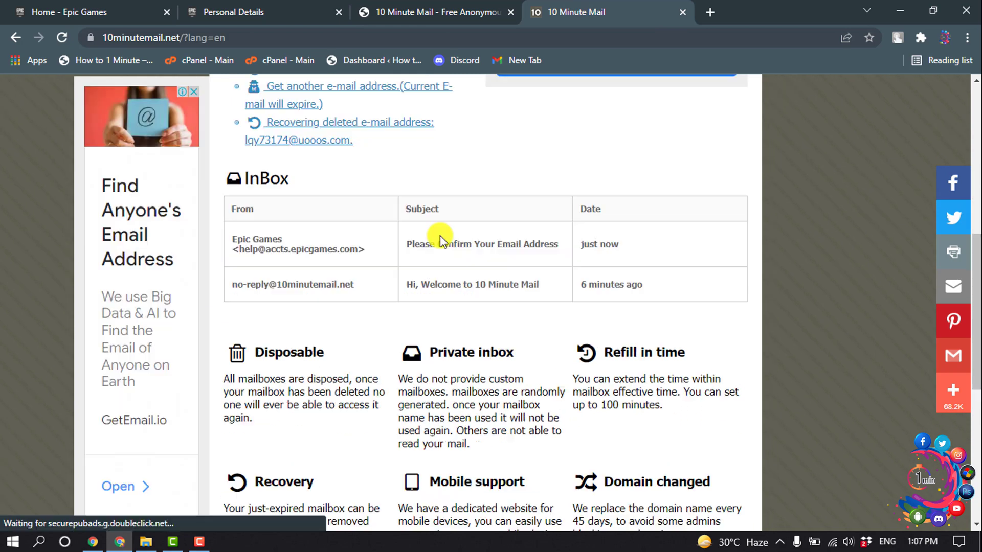
pyautogui.click(422, 252)
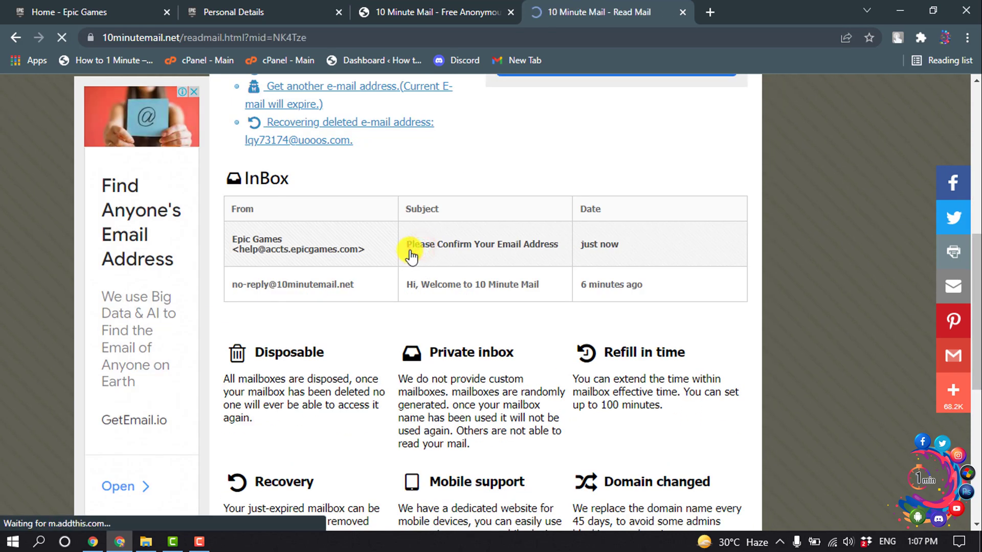
pyautogui.scroll(-4, 433, 278)
pyautogui.scroll(-4, 431, 278)
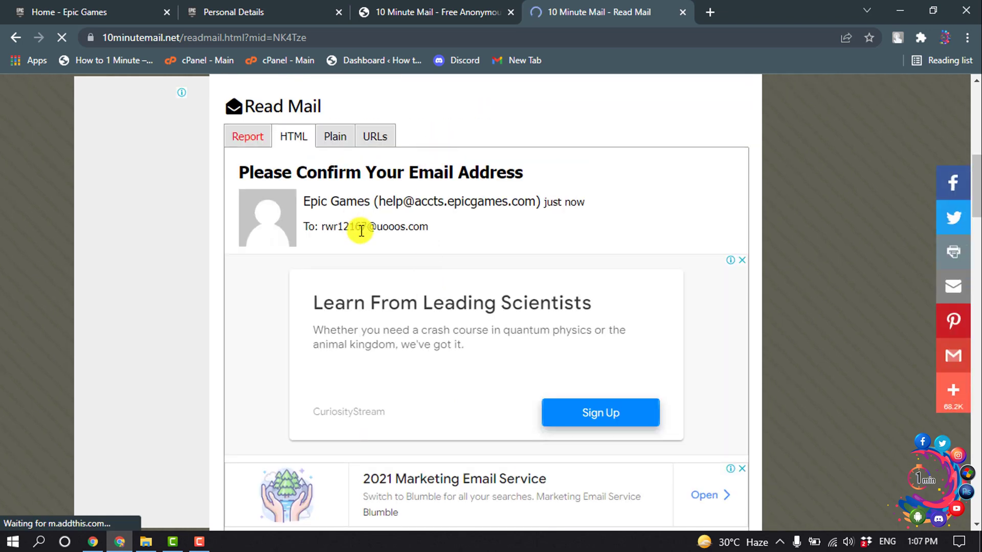
pyautogui.scroll(-4, 416, 235)
pyautogui.scroll(-3, 416, 234)
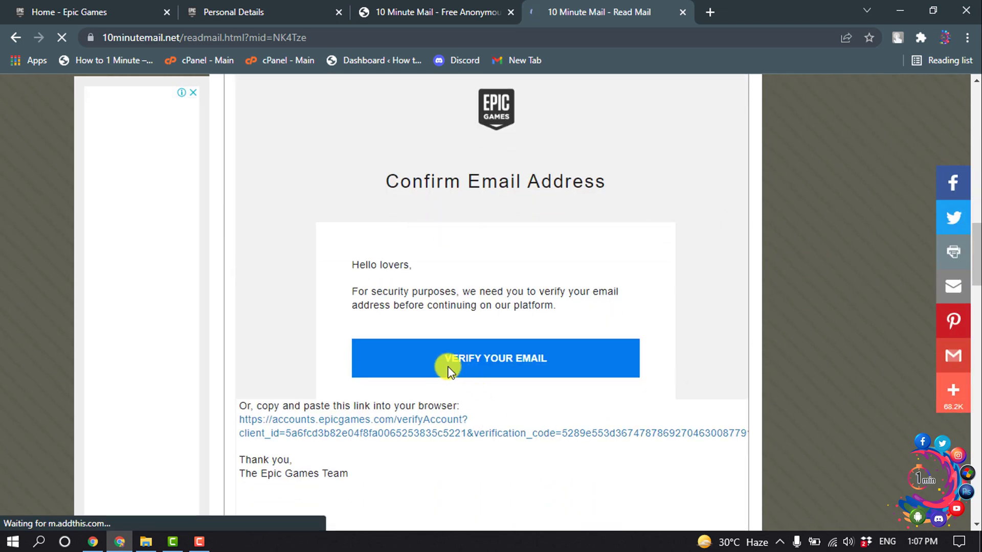
pyautogui.click(478, 358)
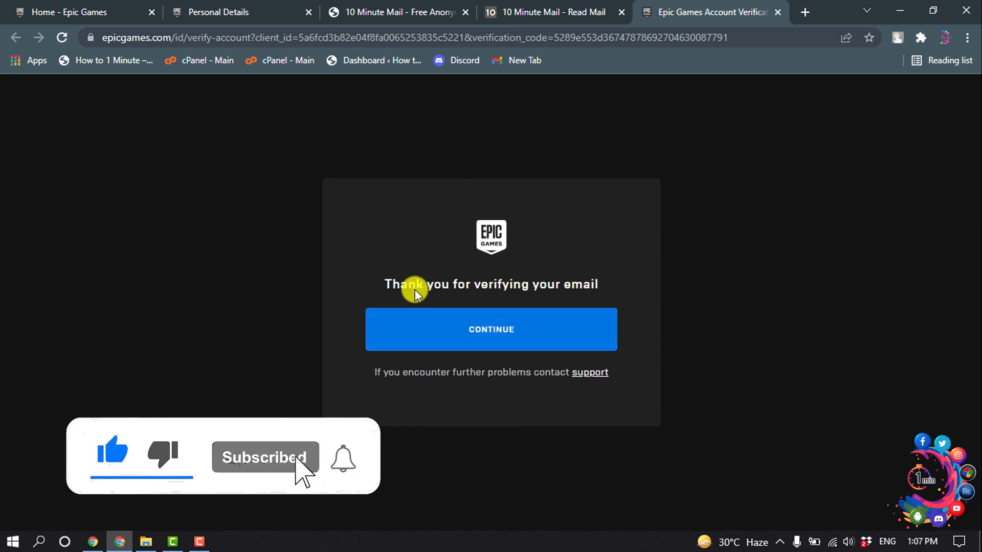
# Continue from the 'Thank you for verifying your email' page back to Personal Details
pyautogui.click(512, 332)
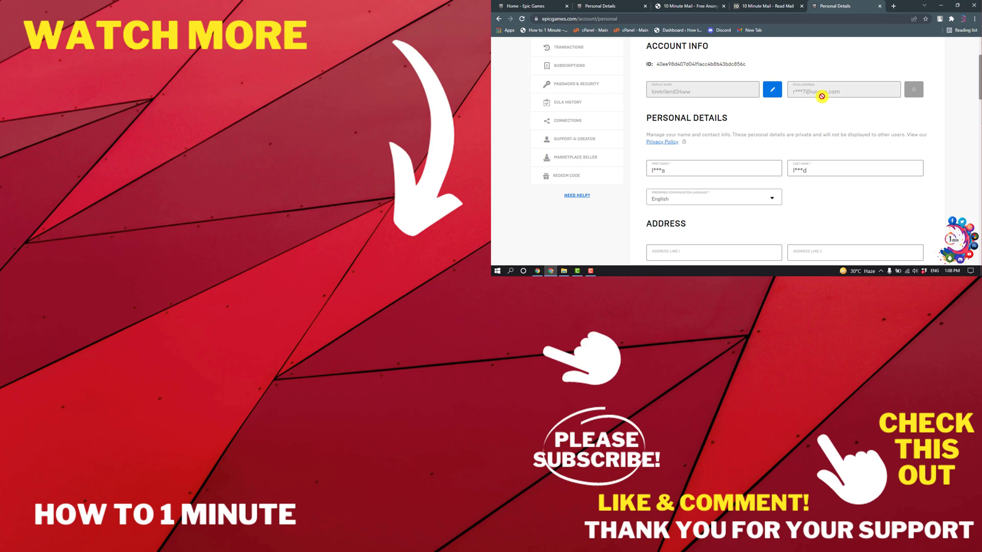
pyautogui.scroll(3, 822, 96)
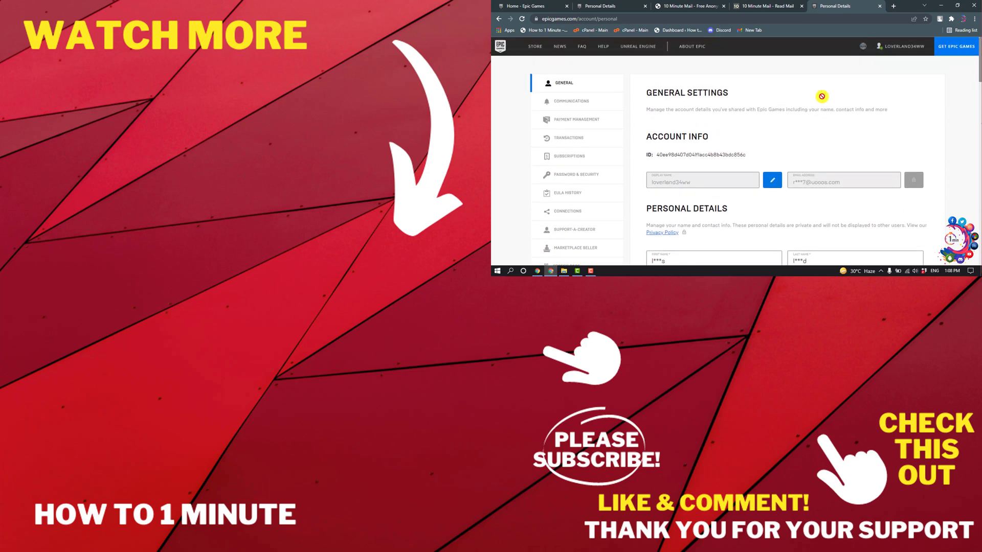
pyautogui.scroll(-3, 822, 97)
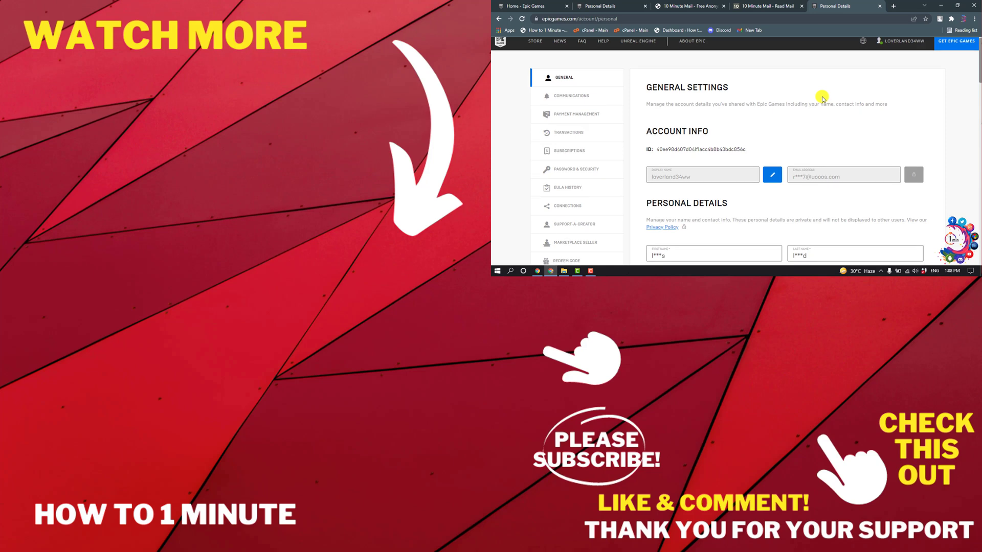
pyautogui.scroll(-1, 822, 98)
pyautogui.scroll(-1, 822, 97)
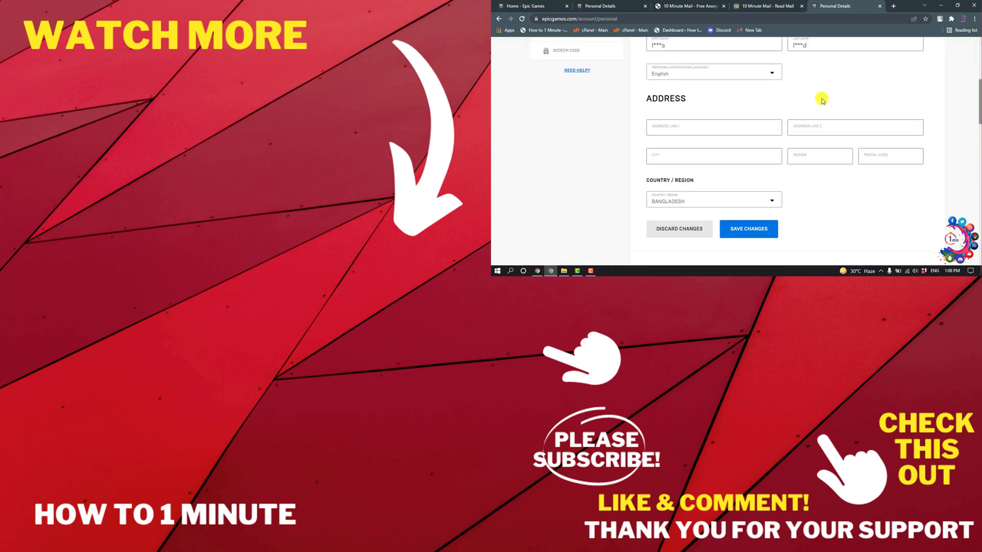
pyautogui.scroll(2, 817, 129)
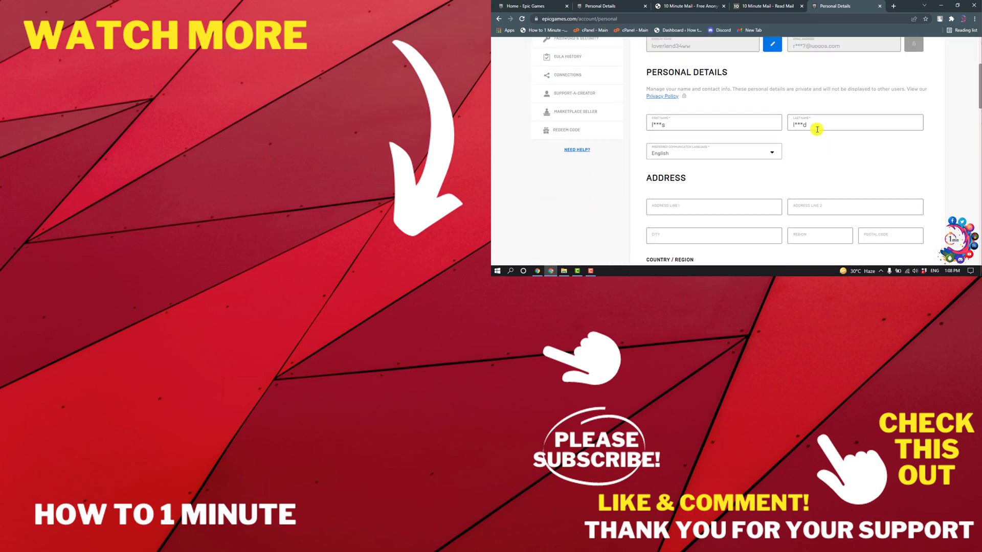
pyautogui.scroll(1, 816, 129)
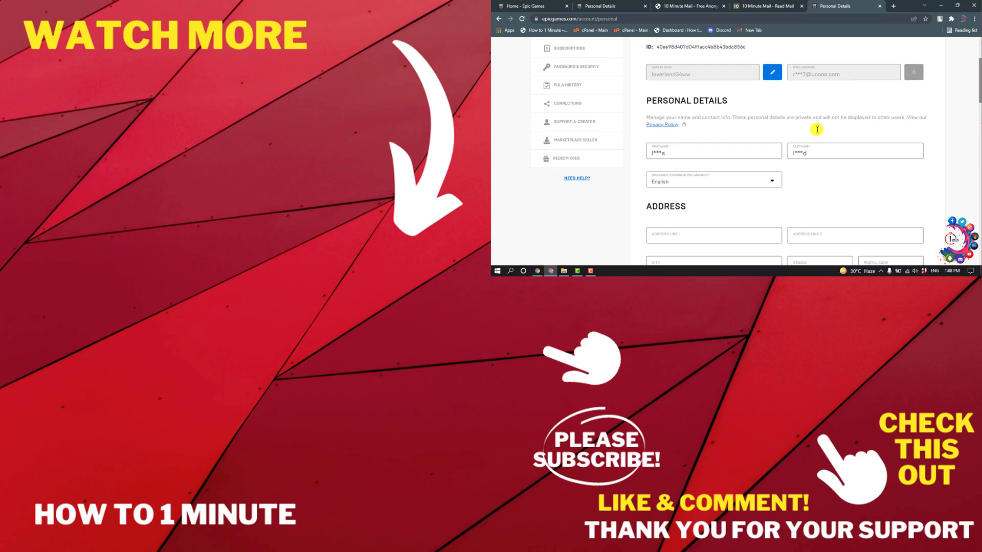